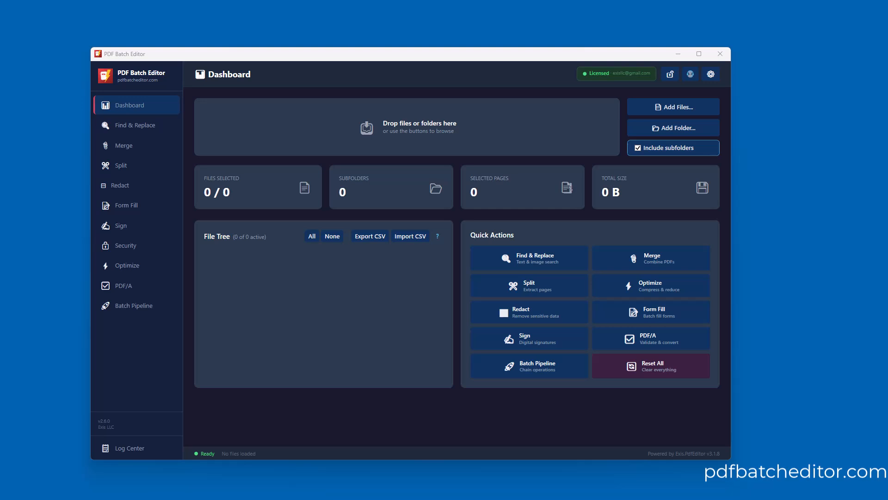
Step: Add fw9.pdf to the file tree and open the Form Fill tool for it
{"action": "left_click_drag", "start_coordinate": [0, 259], "coordinate": [290, 124]}
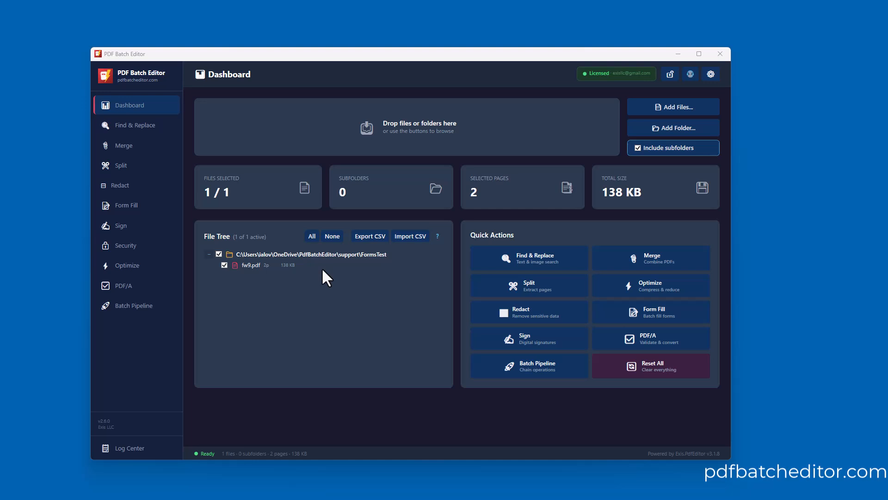
{"action": "left_click", "coordinate": [136, 206]}
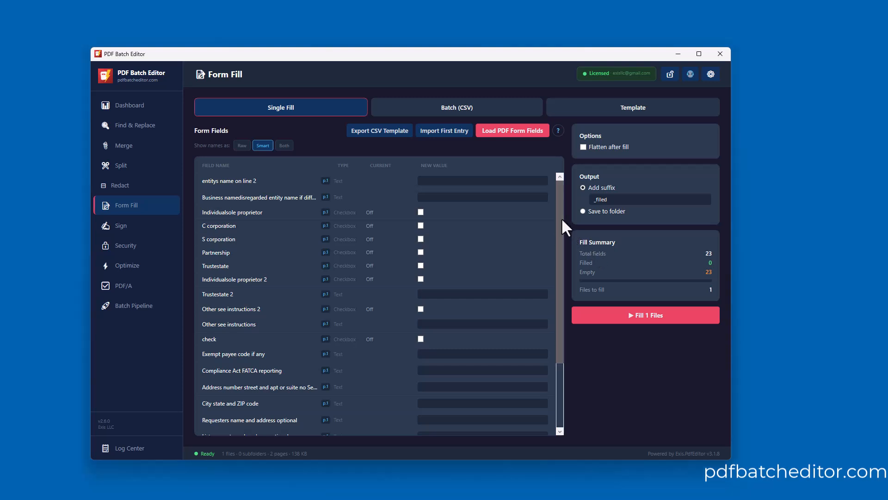
Step: Examine the form's field list and compare its raw, smart and combined field names
{"action": "left_click_drag", "start_coordinate": [562, 218], "coordinate": [559, 298]}
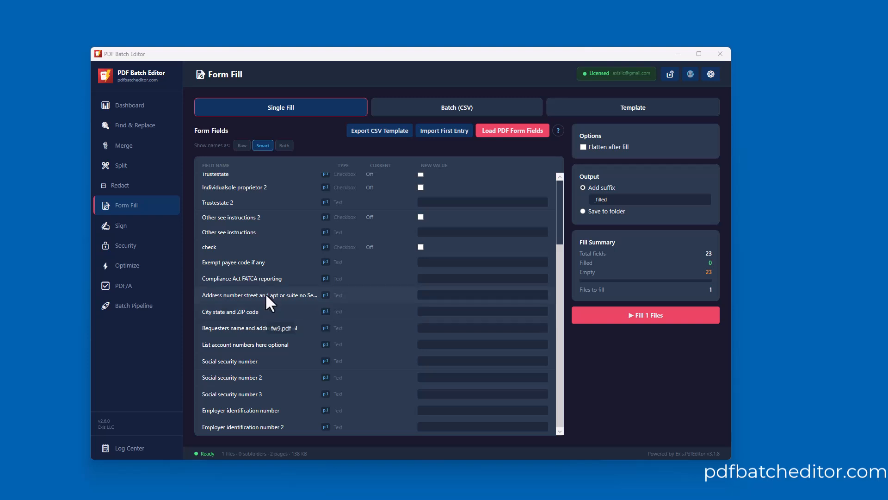
{"action": "left_click", "coordinate": [243, 147]}
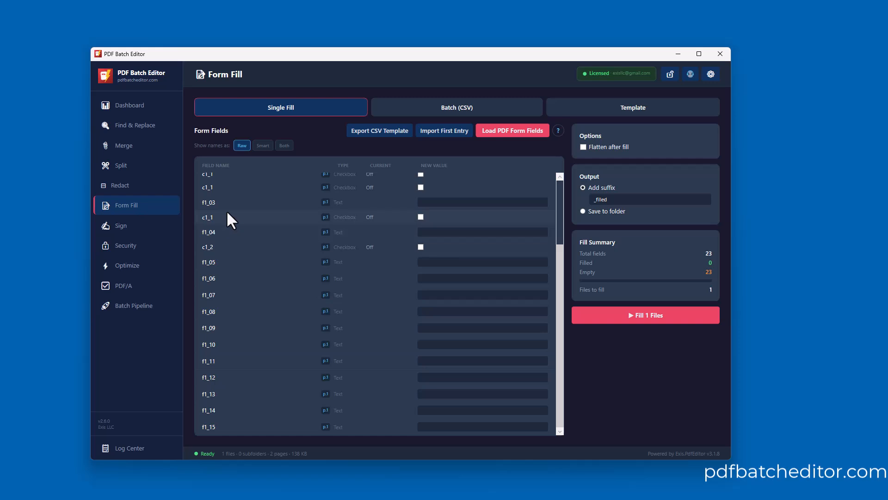
{"action": "left_click", "coordinate": [266, 151]}
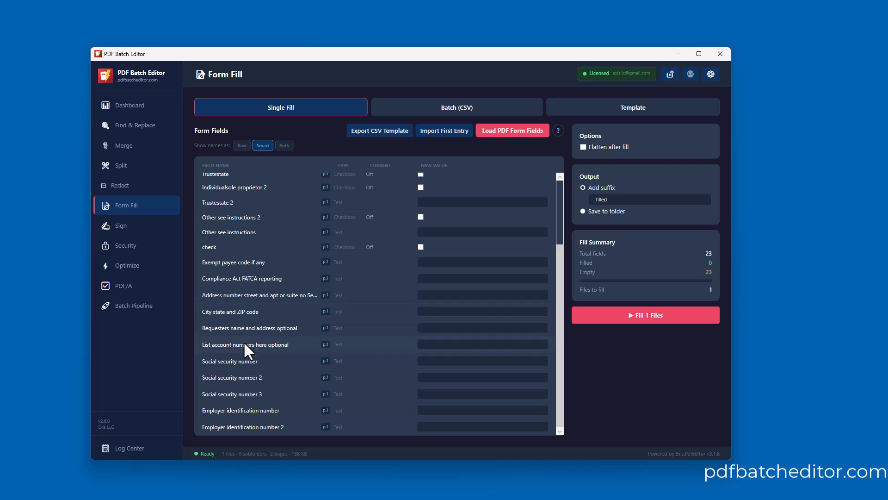
{"action": "left_click", "coordinate": [285, 146]}
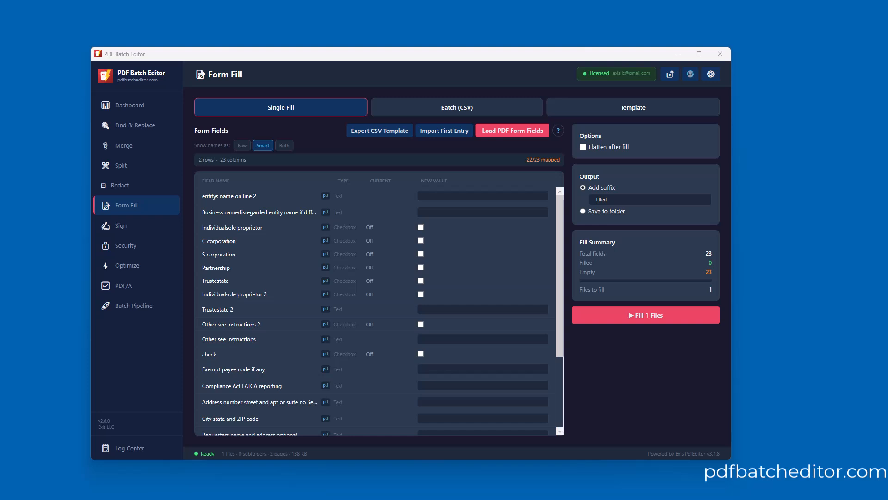
Step: Load fw9_template_test.csv as the batch data source and map the field "entitys name on line 2" to the Name column
{"action": "left_click", "coordinate": [459, 120]}
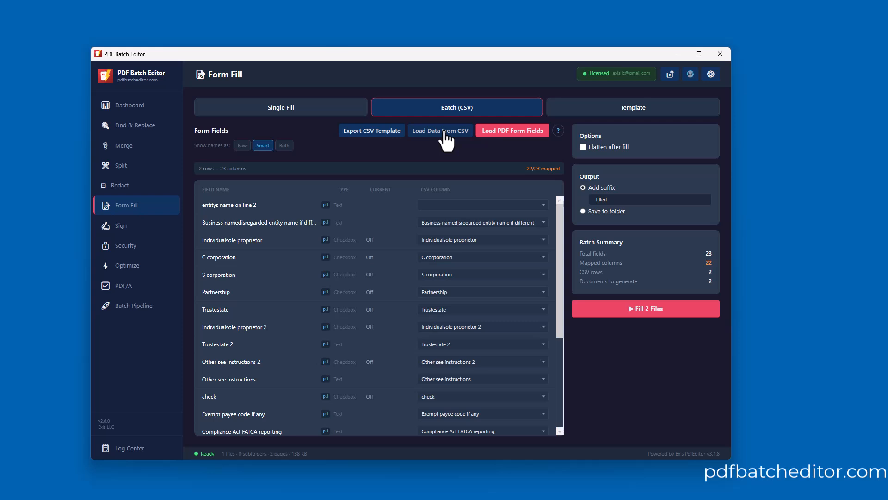
{"action": "left_click", "coordinate": [445, 132]}
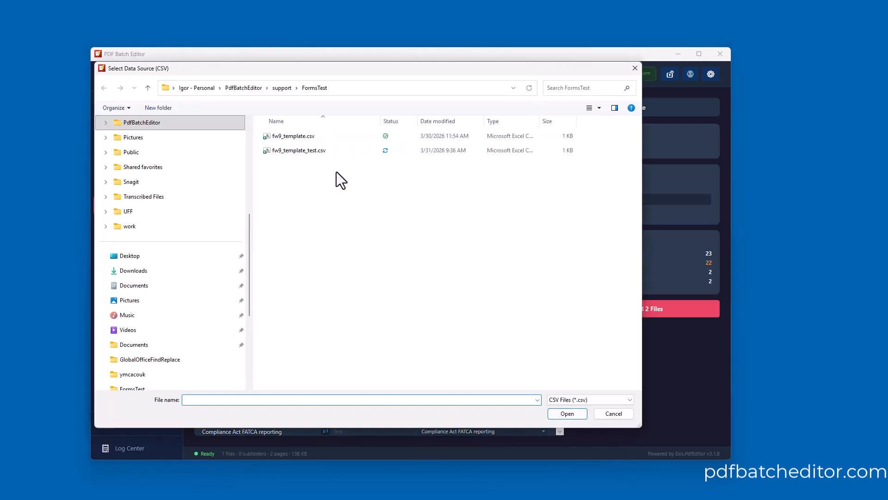
{"action": "left_click", "coordinate": [296, 150]}
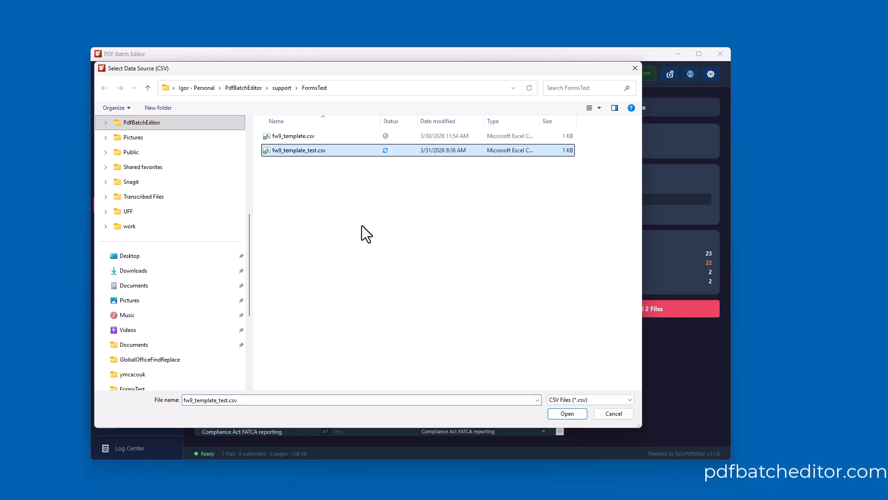
{"action": "left_click", "coordinate": [568, 414]}
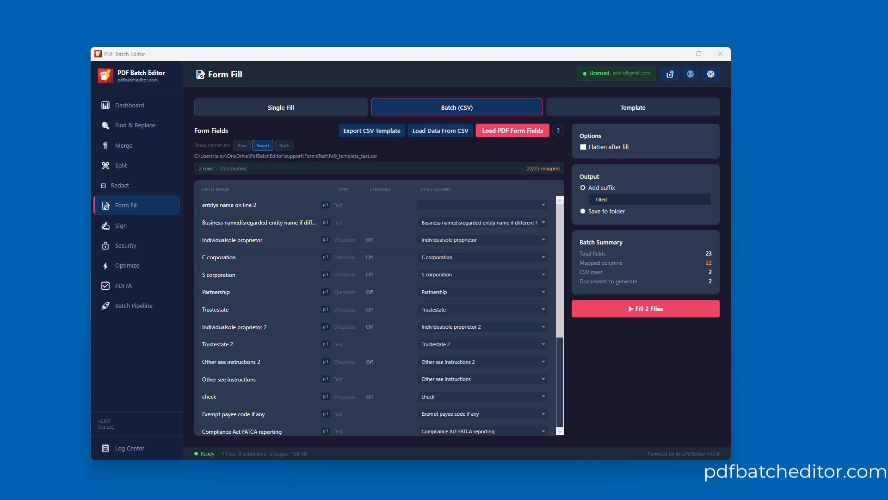
{"action": "left_click", "coordinate": [518, 204]}
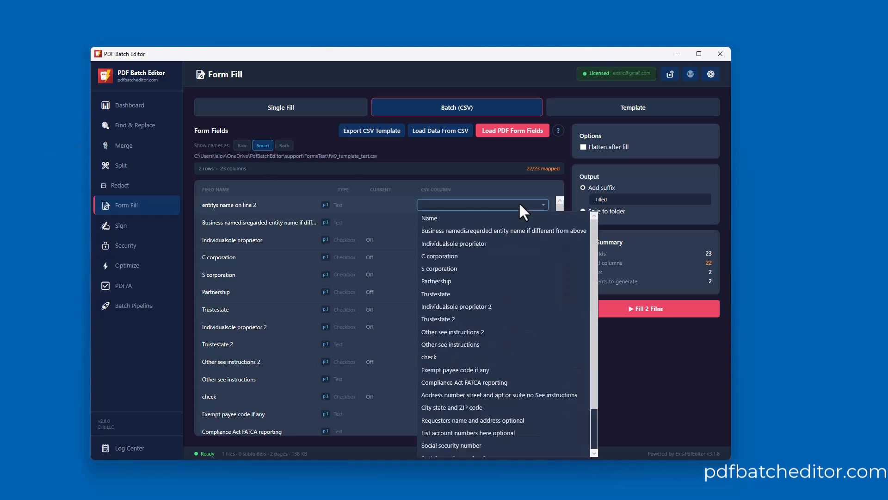
{"action": "left_click", "coordinate": [471, 218]}
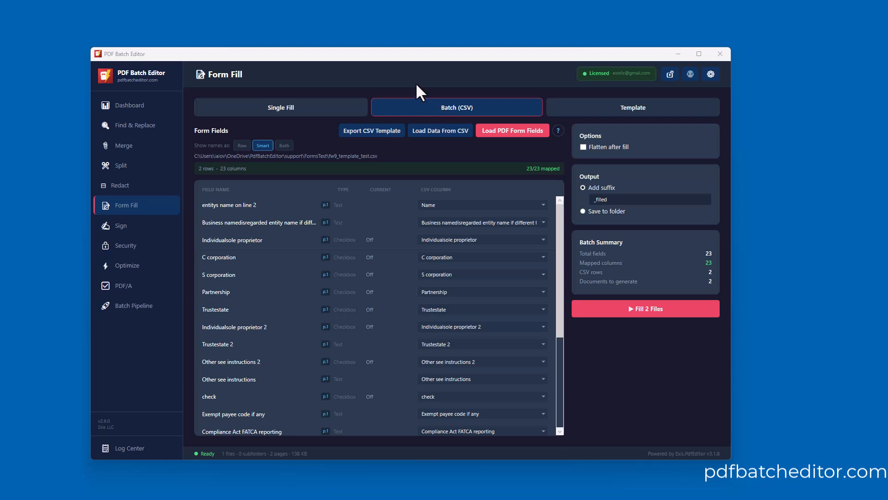
{"action": "left_click", "coordinate": [283, 109]}
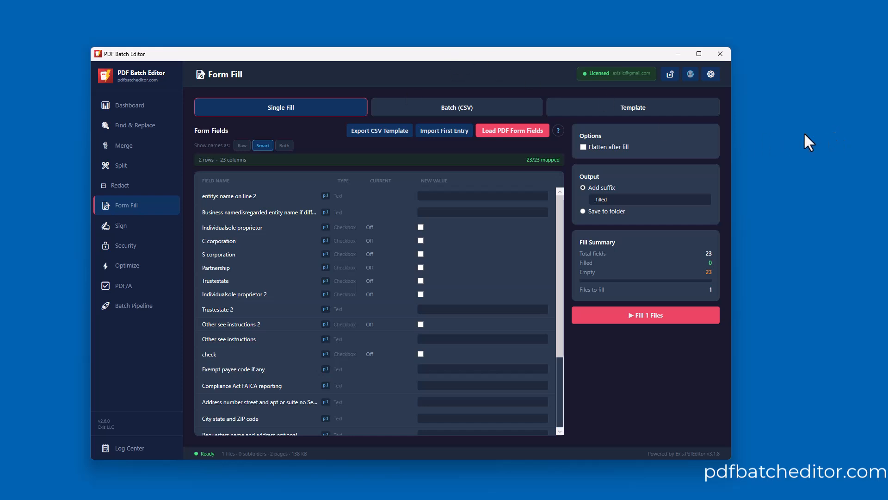
{"action": "left_click", "coordinate": [627, 114]}
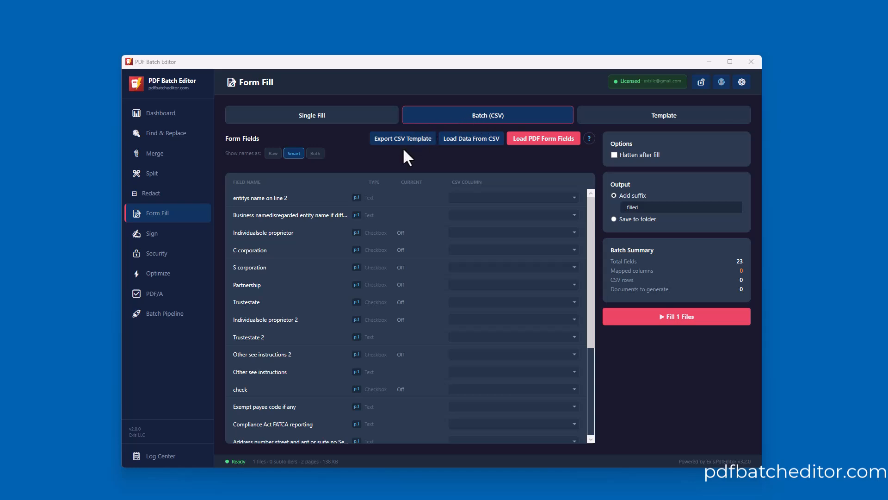
Step: Load fw9_template_test_247.csv as the batch data source and map "entitys name on line 2" to the Name column
{"action": "left_click", "coordinate": [468, 141]}
{"action": "left_click", "coordinate": [384, 173]}
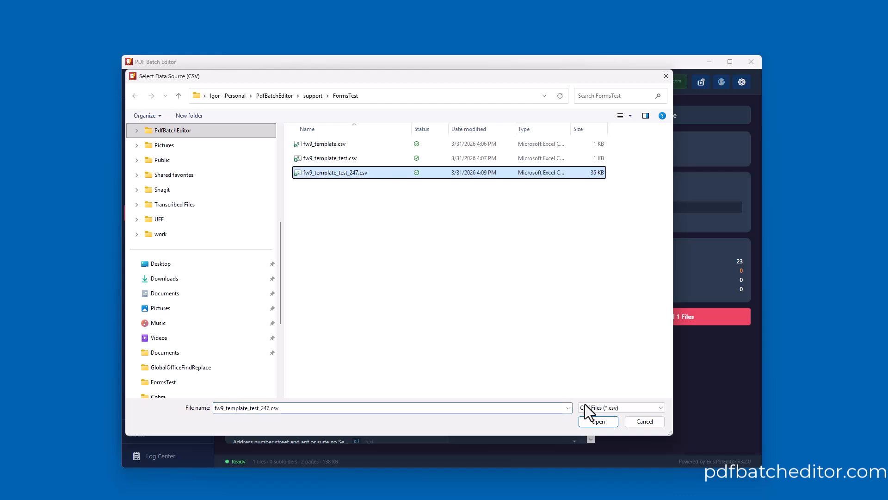
{"action": "left_click", "coordinate": [602, 422]}
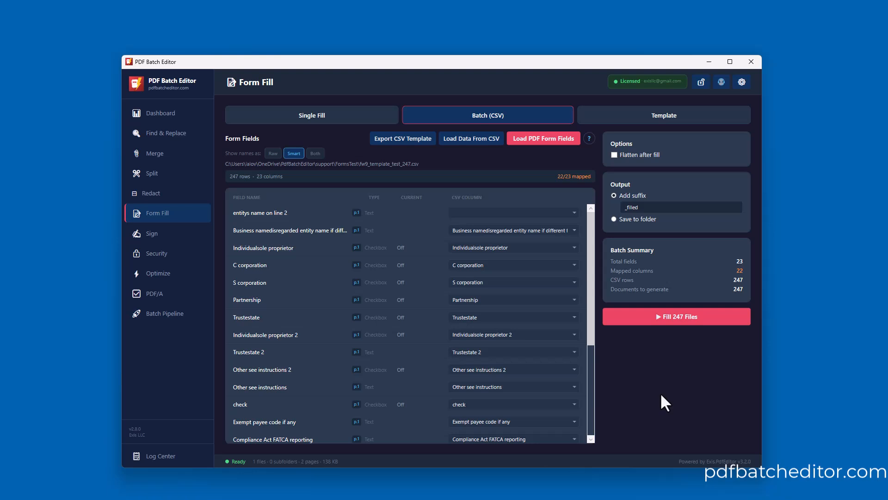
{"action": "left_click", "coordinate": [573, 213]}
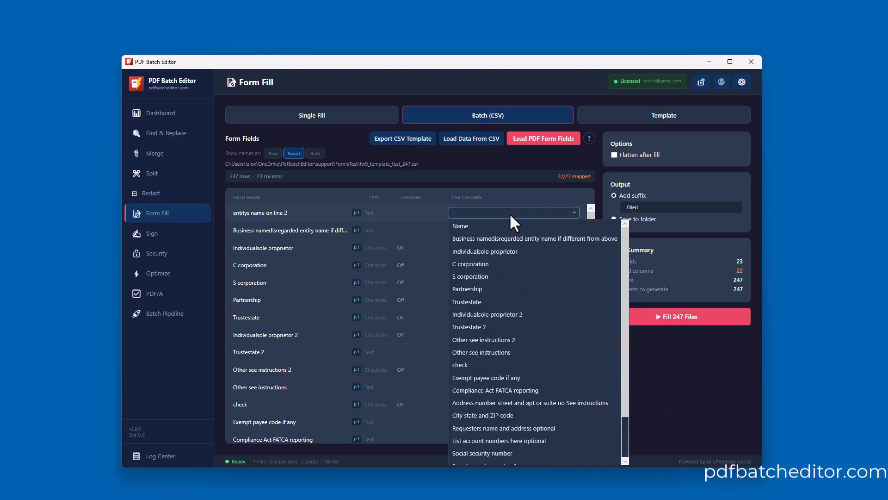
{"action": "left_click", "coordinate": [465, 226]}
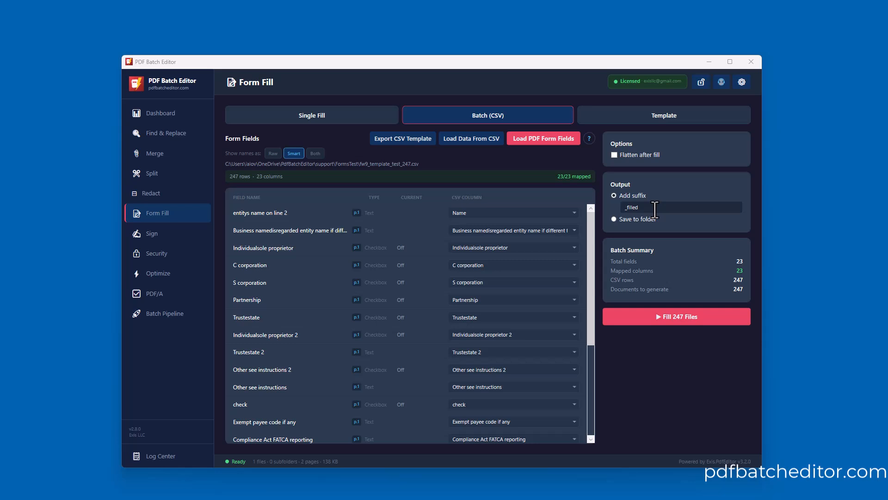
Step: Set the output to save into the GlobalOfficeFindReplace folder on drive D
{"action": "left_click", "coordinate": [614, 220]}
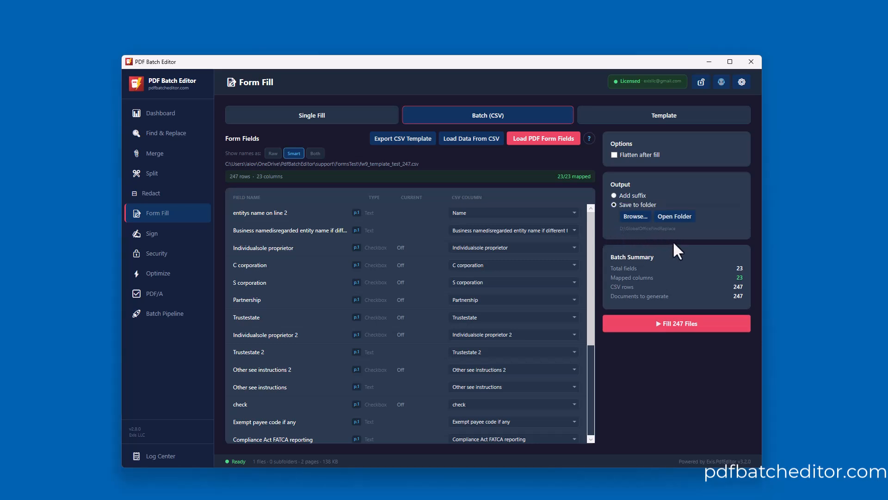
{"action": "left_click", "coordinate": [642, 223]}
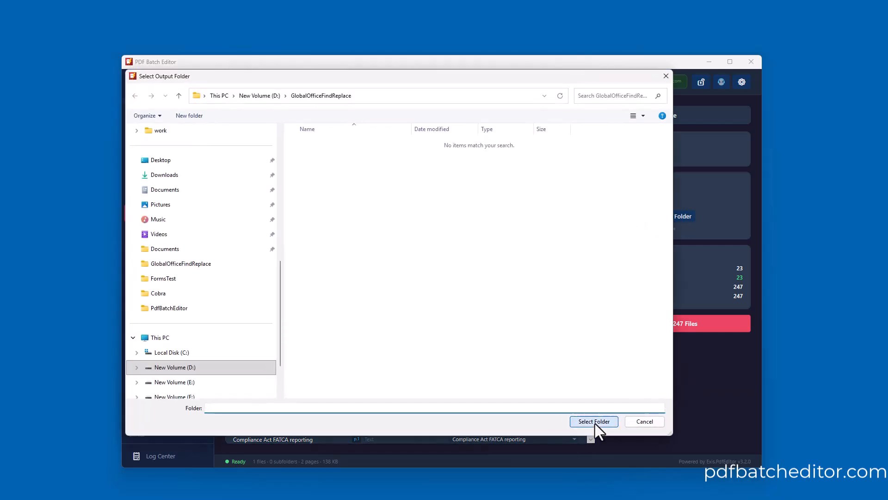
{"action": "left_click", "coordinate": [594, 421]}
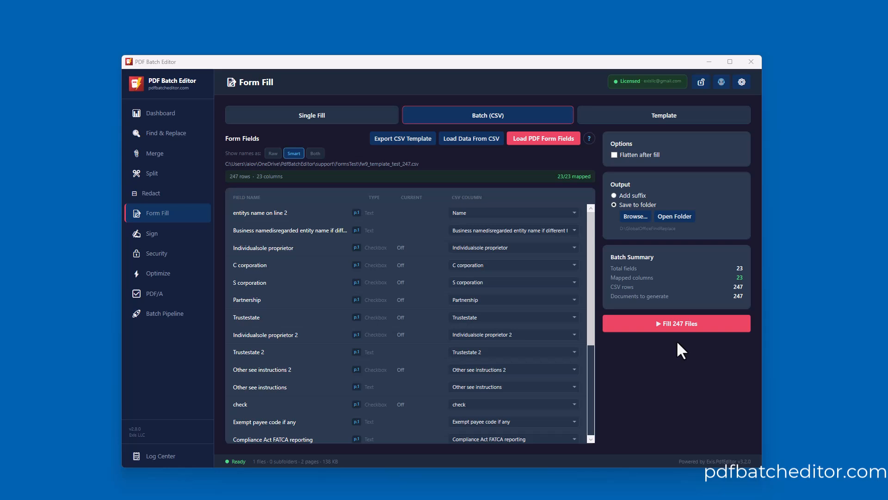
Step: Run the batch fill for the 247 files and open fw9_filled_92.pdf from the output folder
{"action": "left_click", "coordinate": [678, 326]}
{"action": "left_click_drag", "start_coordinate": [0, 314], "coordinate": [316, 0]}
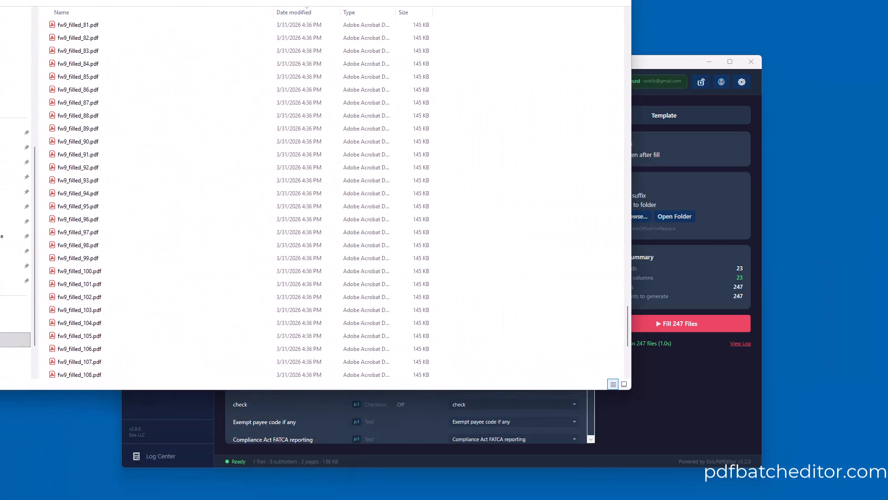
{"action": "double_click", "coordinate": [79, 166]}
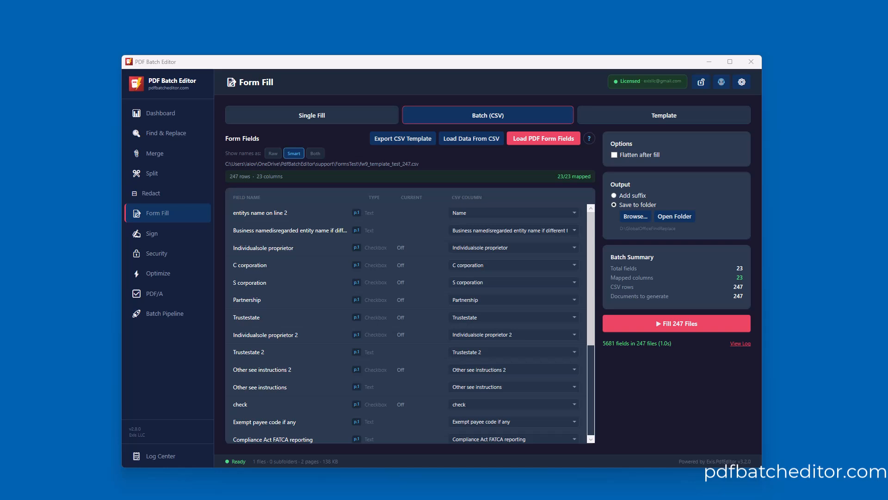
Step: Enable flattening after fill and run the 247-file batch fill again
{"action": "left_click", "coordinate": [615, 155]}
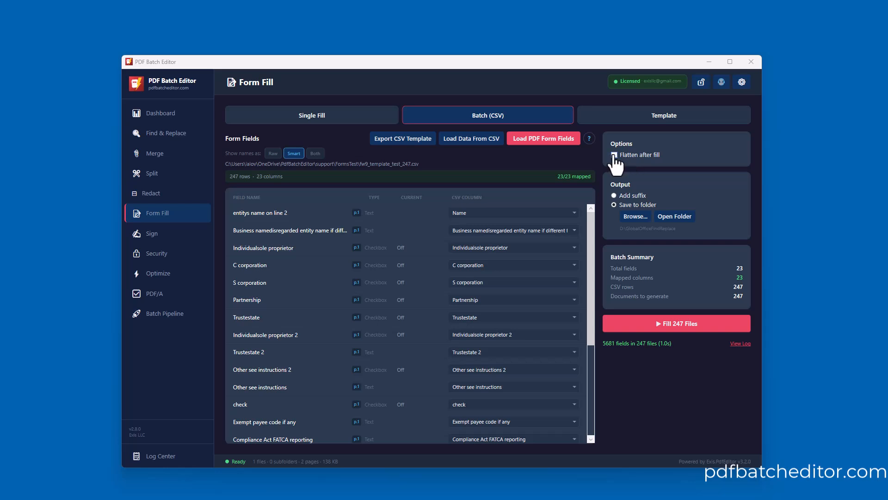
{"action": "left_click", "coordinate": [672, 323]}
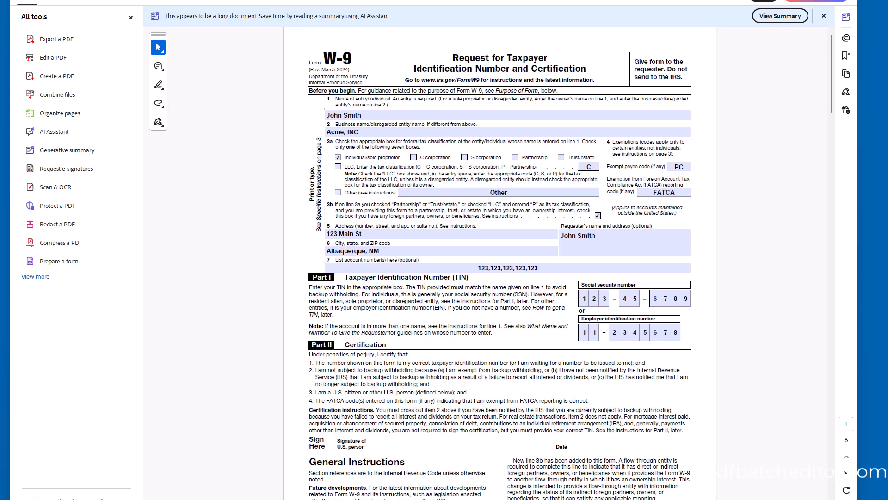
Step: Test whether the line 1 name field of the filled W-9 is editable by entering "sdfsdfsdf", and switch to the other open document
{"action": "left_click", "coordinate": [425, 115]}
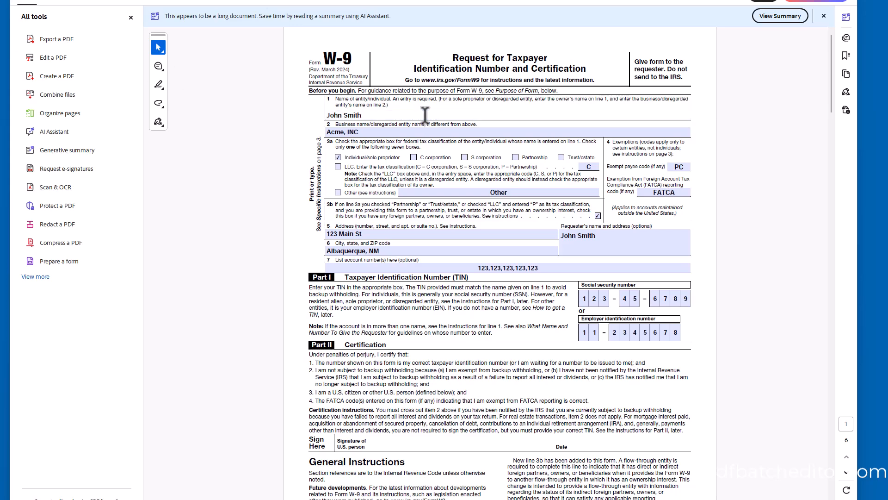
{"action": "type", "text": "sdfsdfsdf"}
{"action": "key", "text": "ctrl+Tab"}
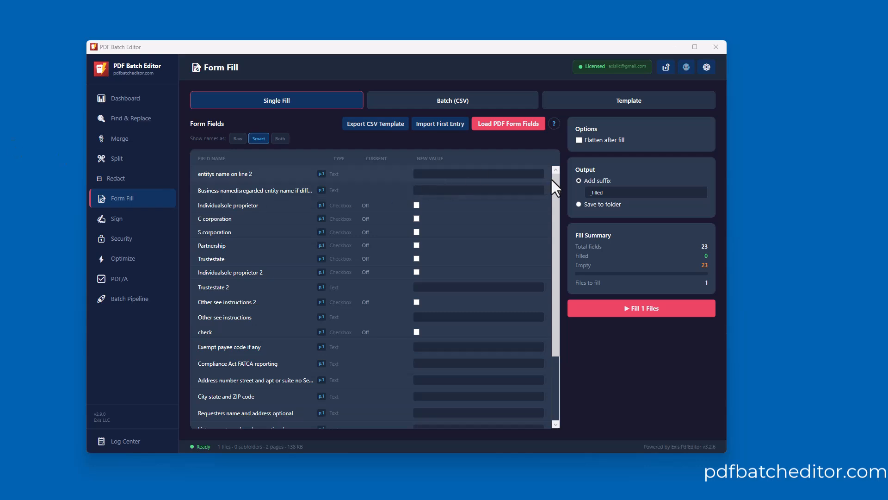
{"action": "mouse_move", "coordinate": [554, 184]}
{"action": "left_mouse_down"}
{"action": "mouse_move", "coordinate": [556, 271]}
{"action": "mouse_move", "coordinate": [556, 177]}
{"action": "left_mouse_up"}
{"action": "left_click_drag", "start_coordinate": [559, 210], "coordinate": [559, 196]}
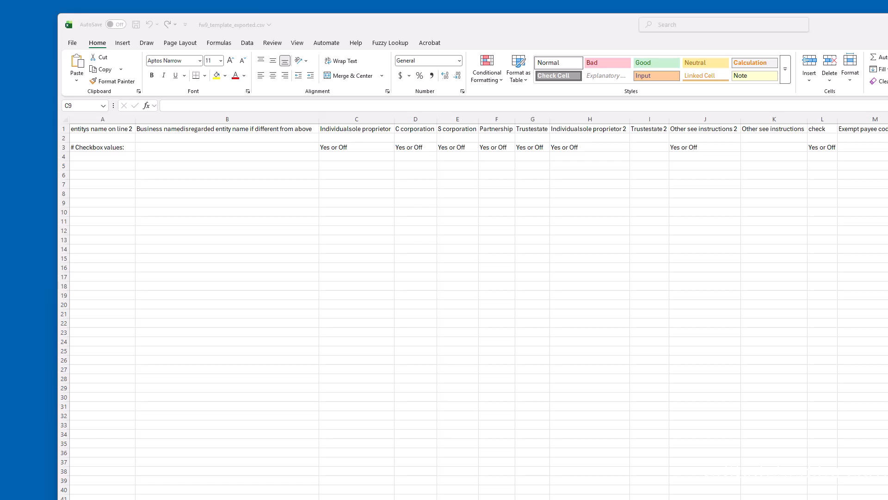
Step: In Excel's fw9_template_exported.csv, enter "sdsdf" in A2 and "sdfsdff" in a new row 3 inserted above the checkbox values note
{"action": "left_click", "coordinate": [119, 138]}
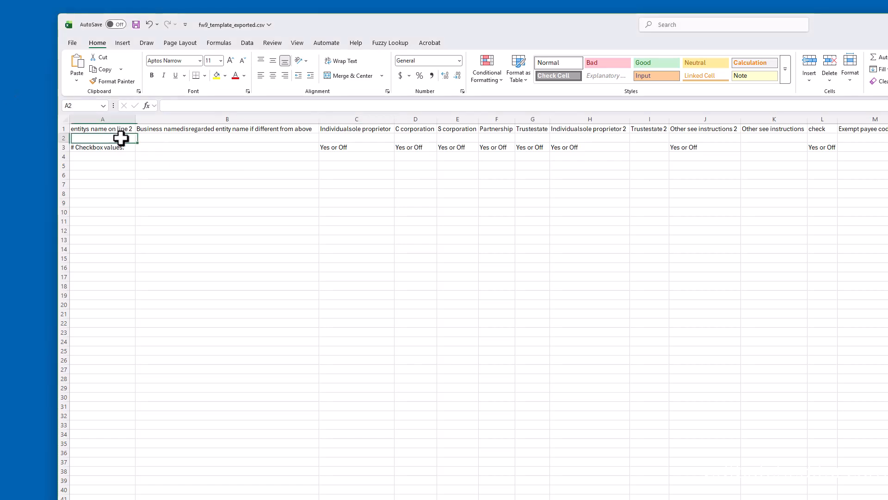
{"action": "type", "text": "sdsdf"}
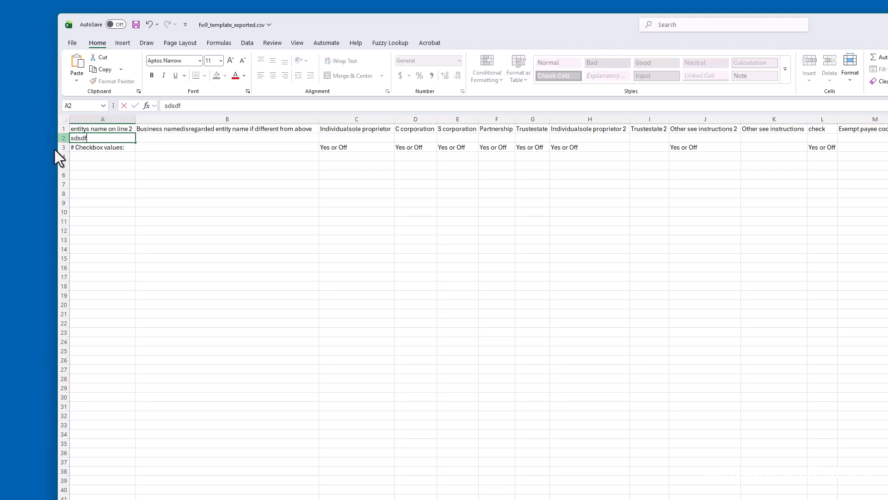
{"action": "left_click", "coordinate": [60, 147]}
{"action": "right_click", "coordinate": [60, 147]}
{"action": "left_click", "coordinate": [101, 240]}
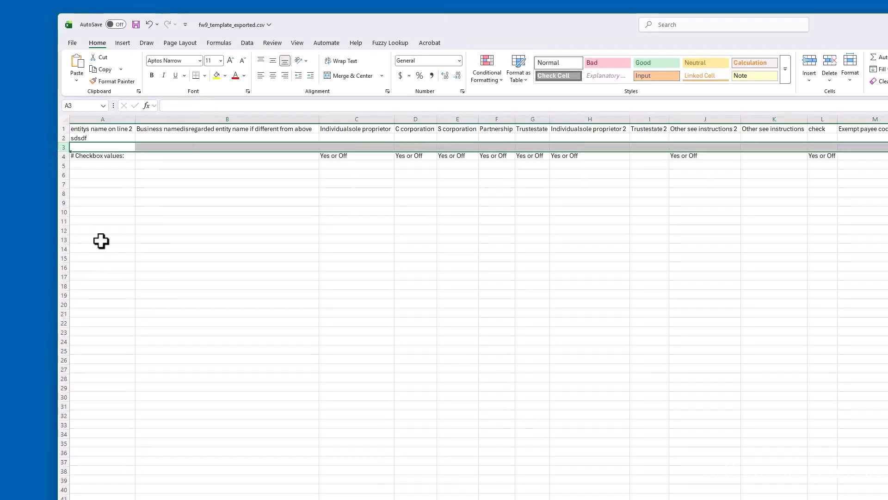
{"action": "left_click", "coordinate": [99, 147]}
{"action": "type", "text": "sdfsdff"}
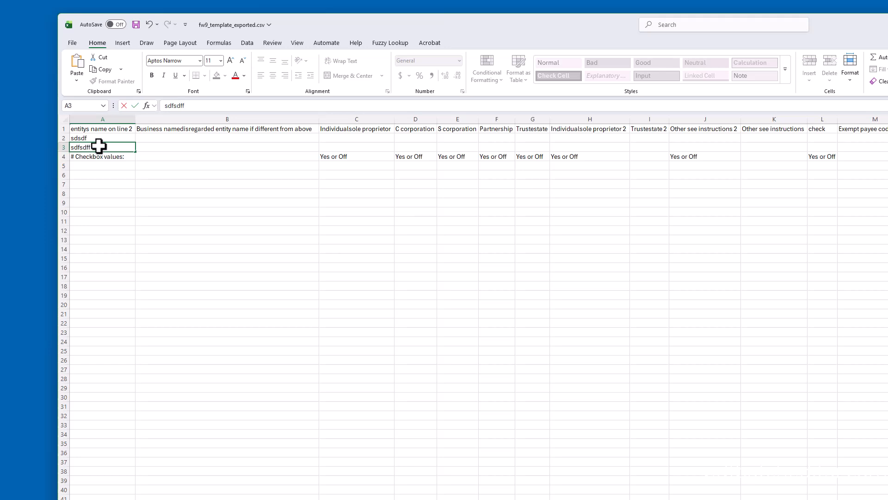